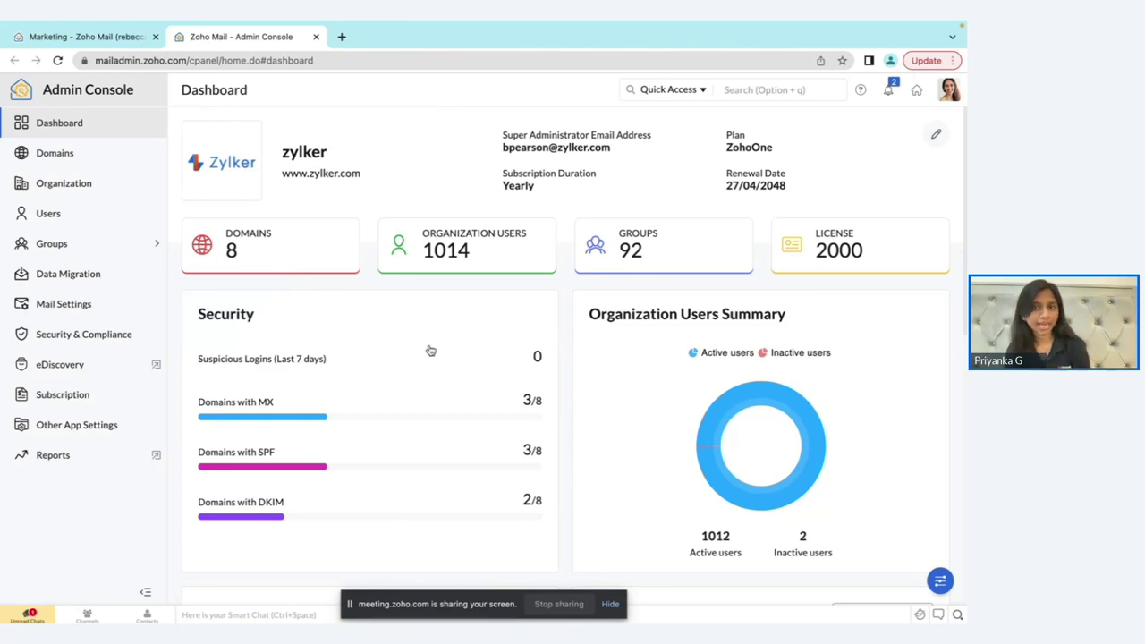
# Look through the organization dashboard's security, user summary, storage report and email traffic widgets.
pyautogui.scroll(-1, 615, 363)
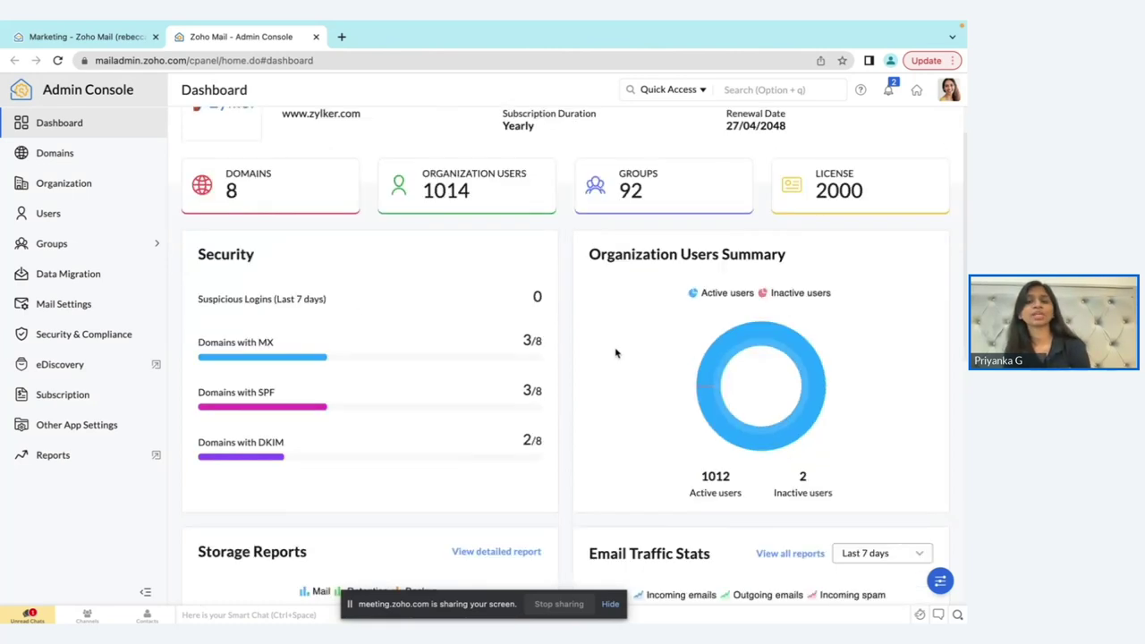
pyautogui.scroll(-4, 615, 353)
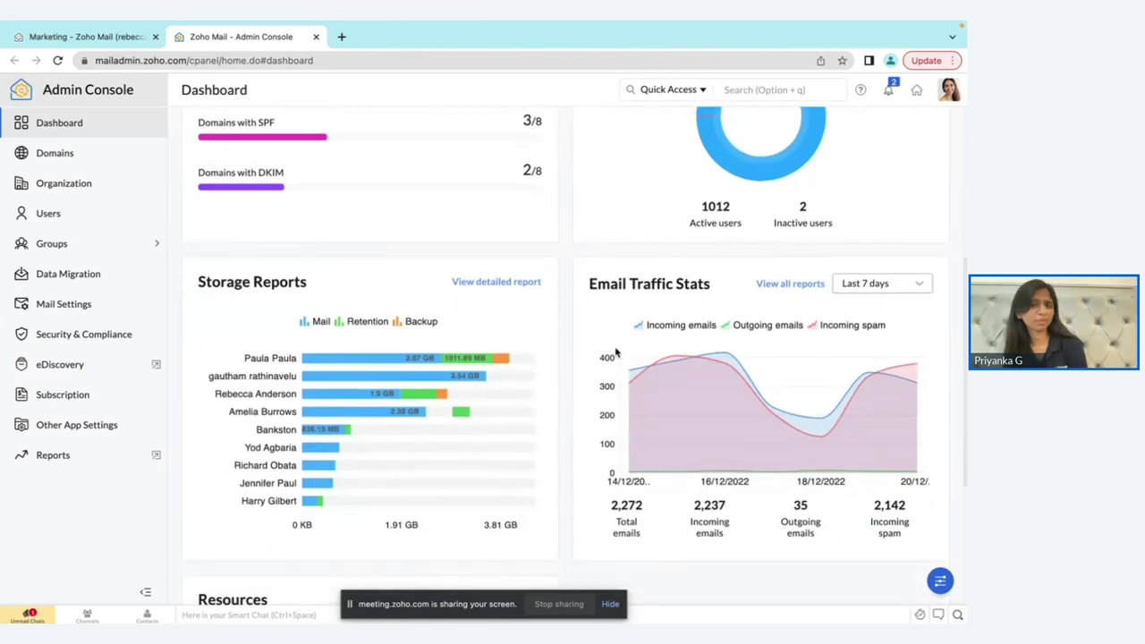
pyautogui.scroll(5, 616, 353)
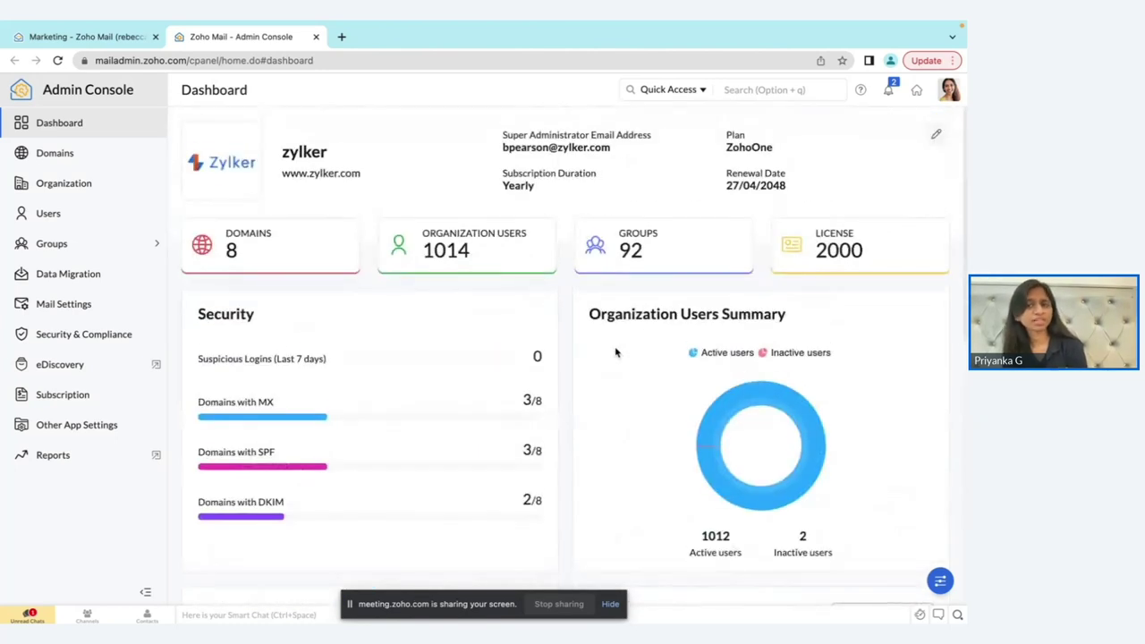
pyautogui.scroll(-1, 615, 354)
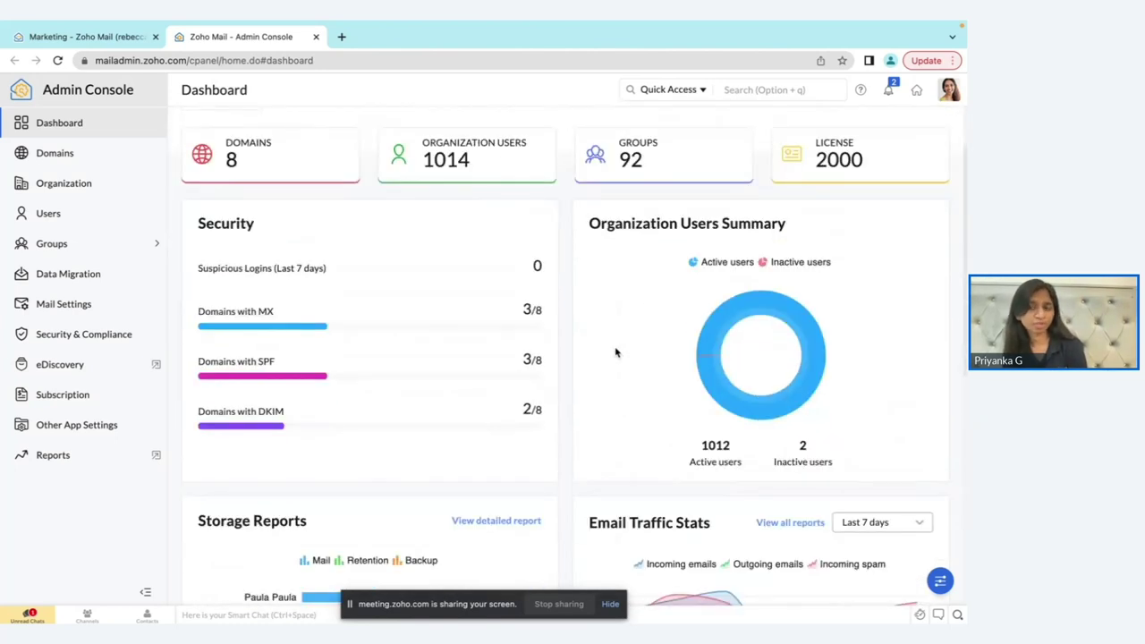
pyautogui.scroll(-2, 615, 354)
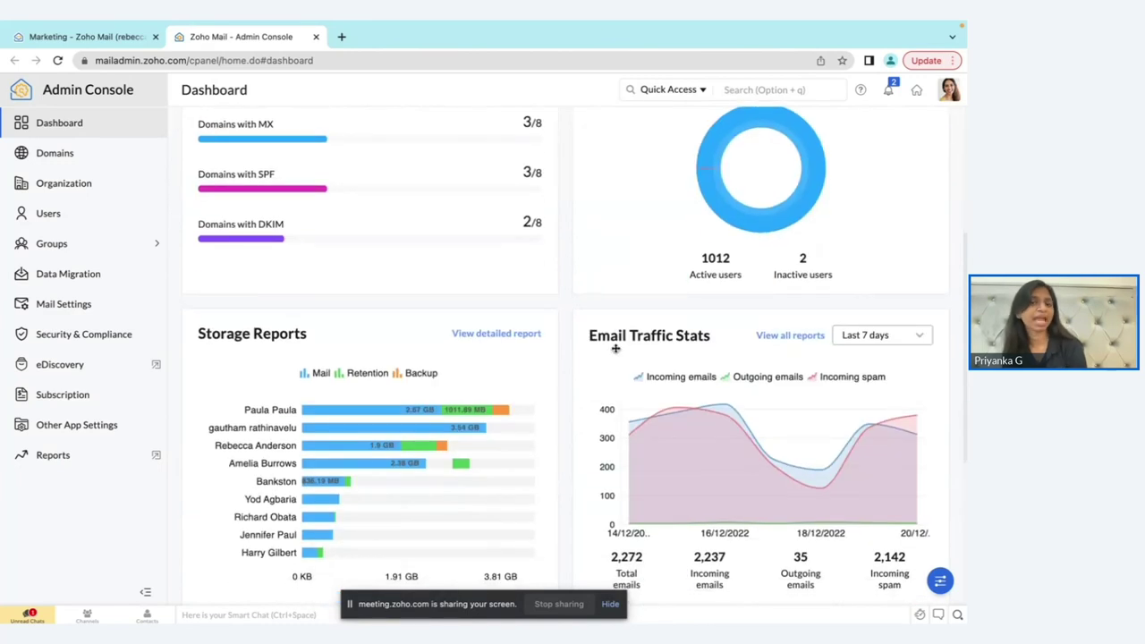
pyautogui.scroll(-2, 615, 349)
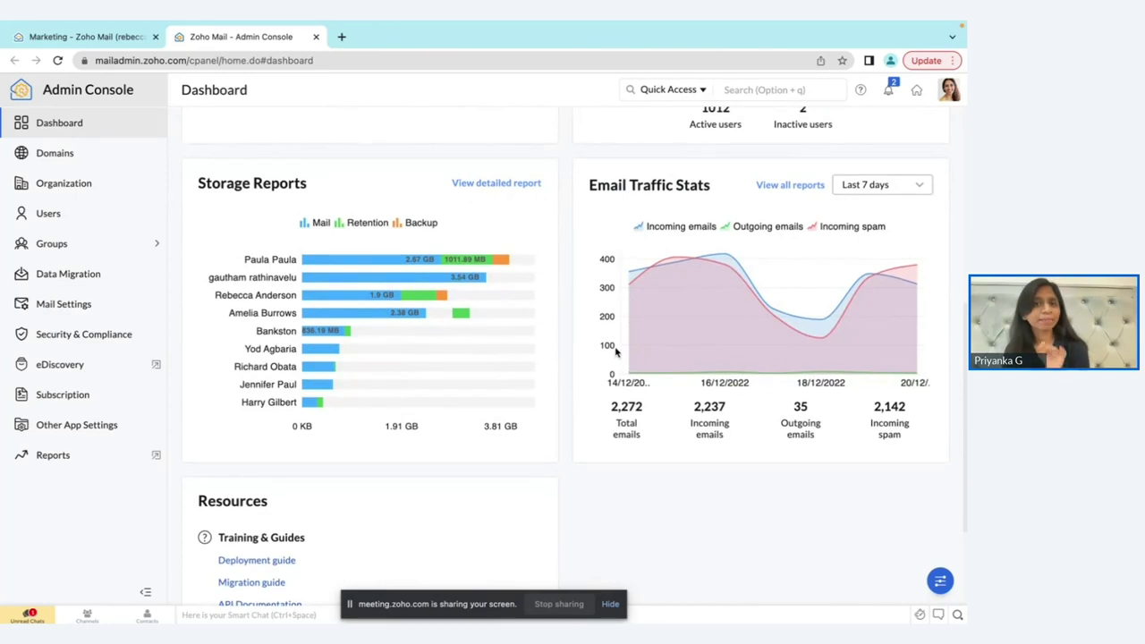
pyautogui.scroll(5, 615, 351)
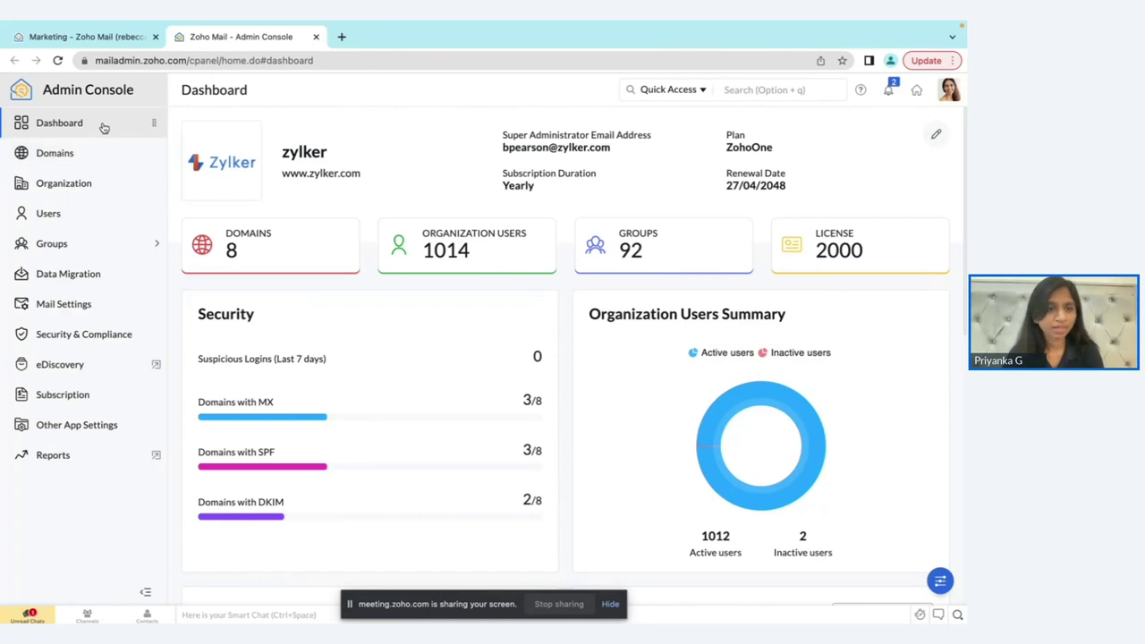
# Open the admin reports and set their dashboard to Summary view.
pyautogui.click(85, 469)
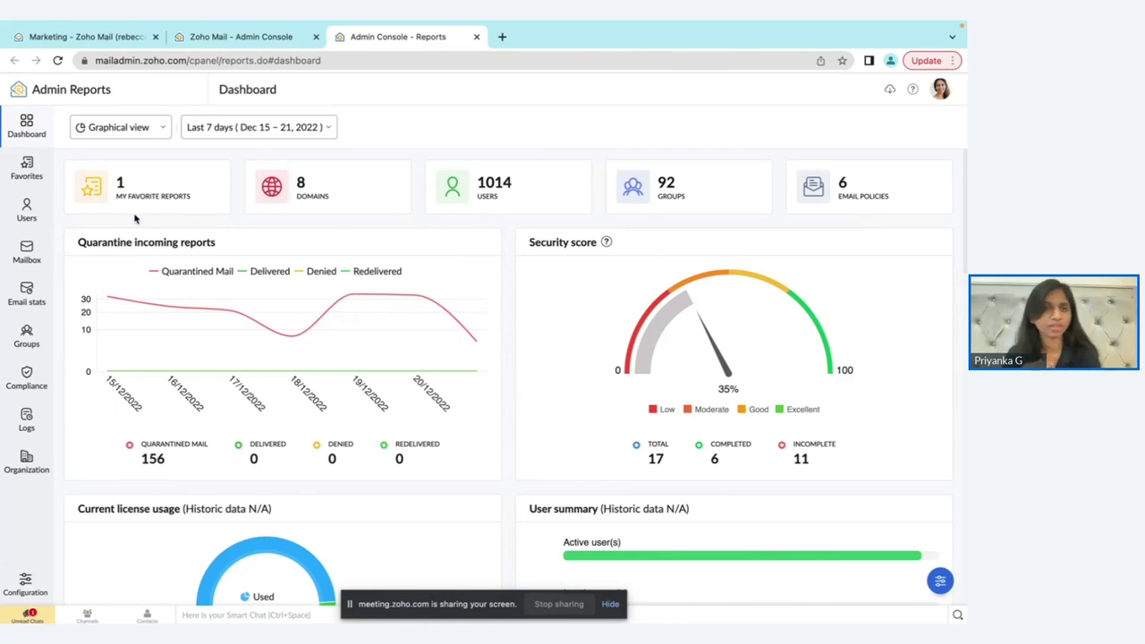
pyautogui.click(140, 130)
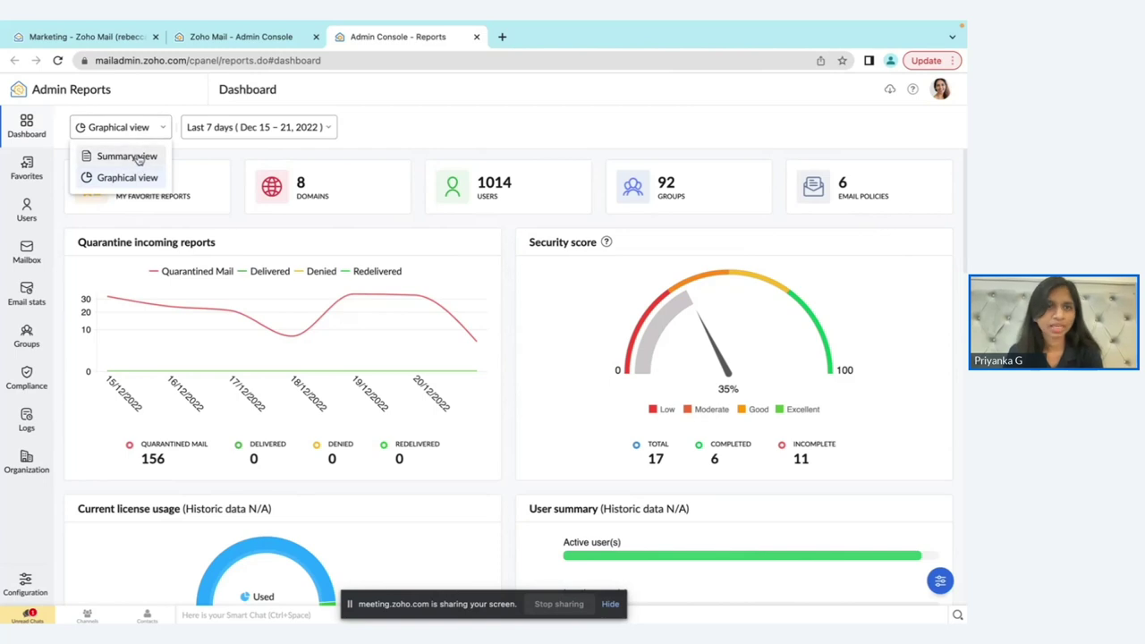
pyautogui.click(138, 159)
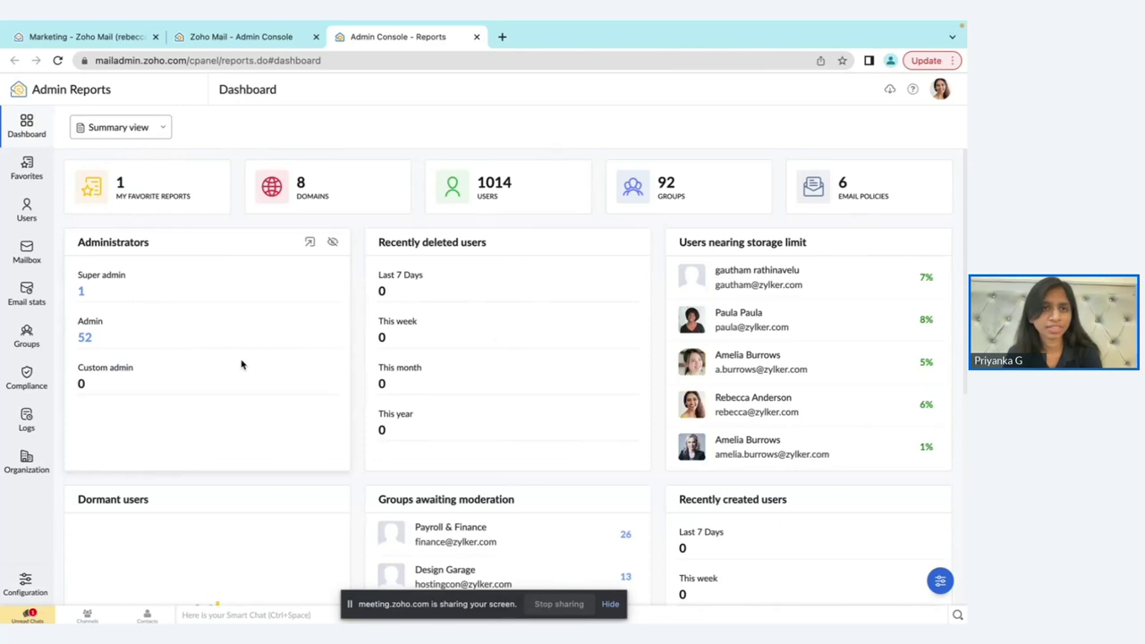
# Set the reports dashboard back to Graphical view and look over its charts.
pyautogui.click(114, 127)
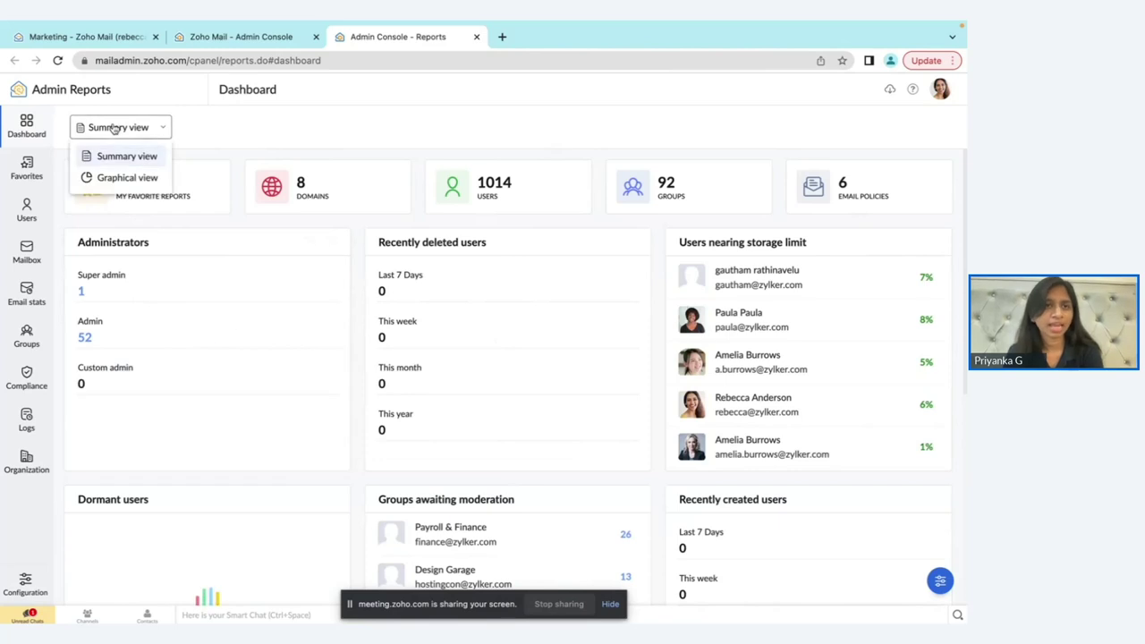
pyautogui.click(125, 178)
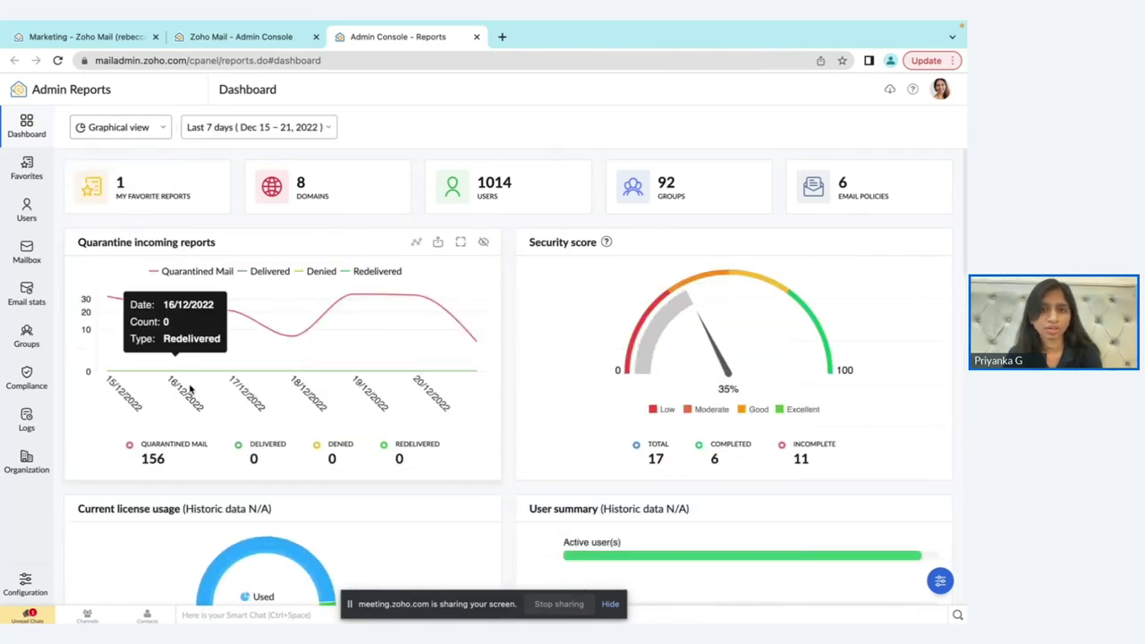
pyautogui.scroll(-2, 190, 387)
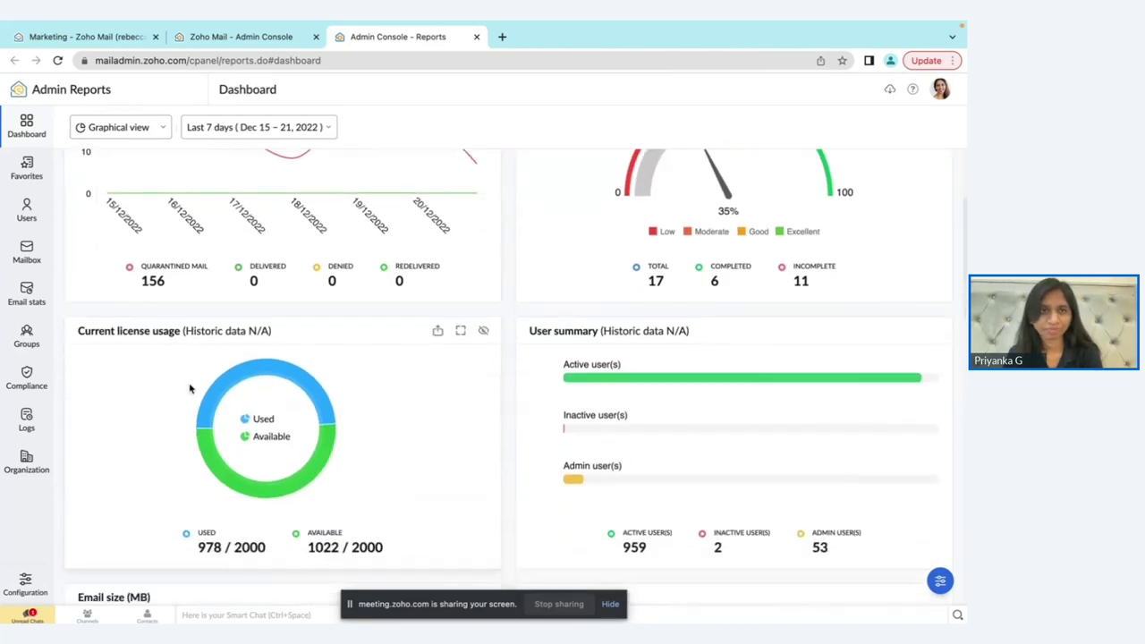
pyautogui.scroll(2, 189, 388)
# Review the date range choices for the reports dashboard, down to Custom range, without changing the period.
pyautogui.click(304, 134)
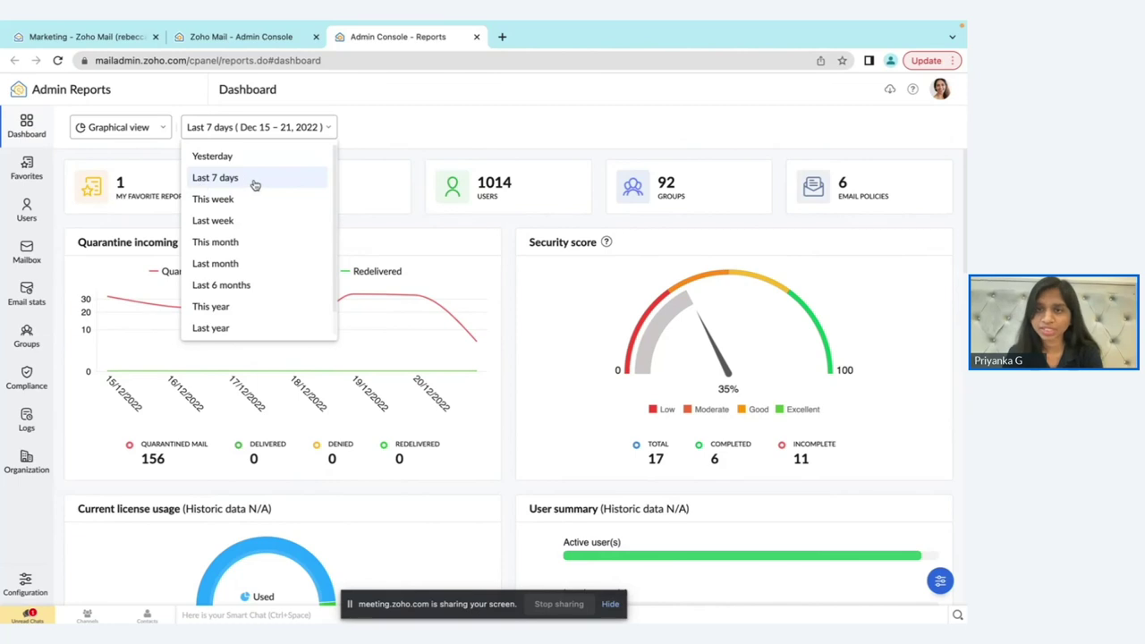
pyautogui.scroll(-1, 261, 275)
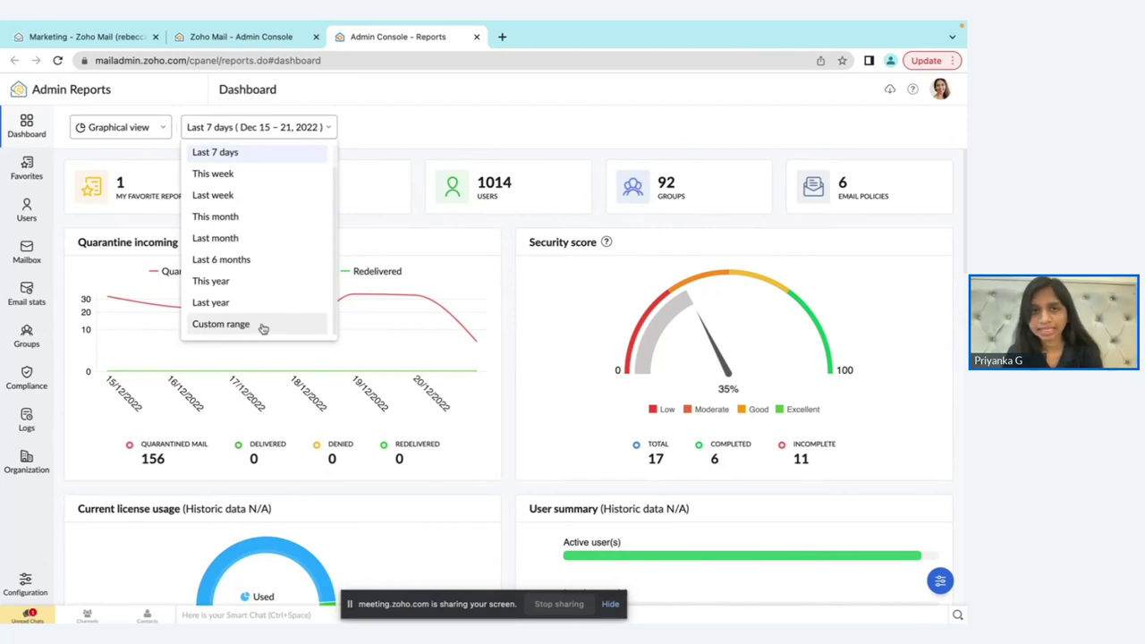
pyautogui.click(360, 226)
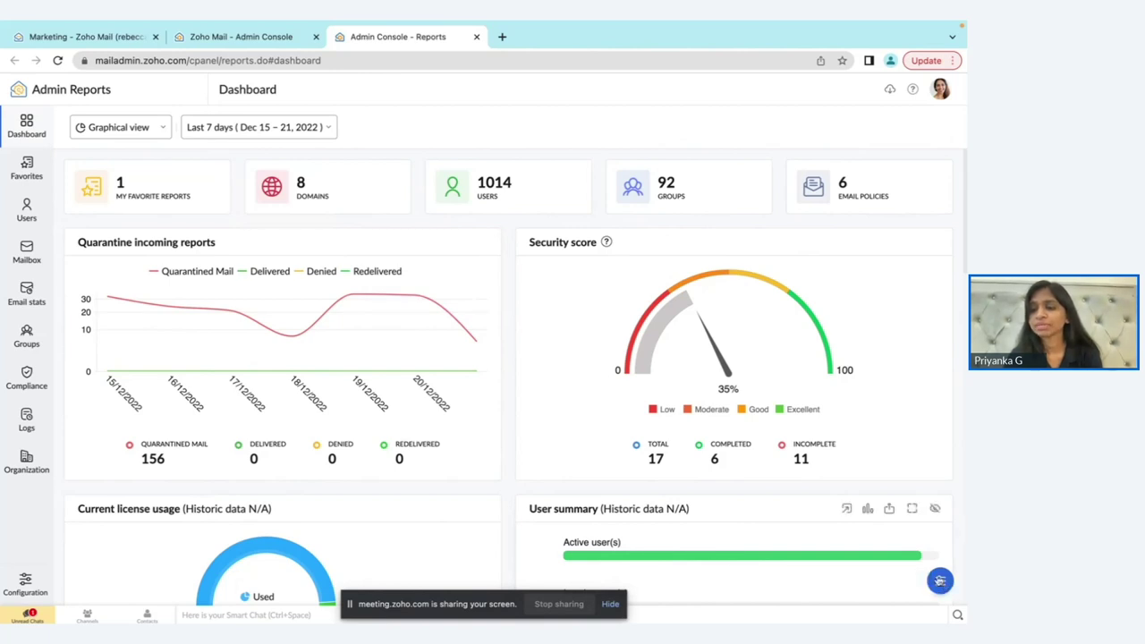
# Customize the organization dashboard by disabling the Quarantine incoming reports, Security score, Current license usage and User summary widgets.
pyautogui.click(942, 581)
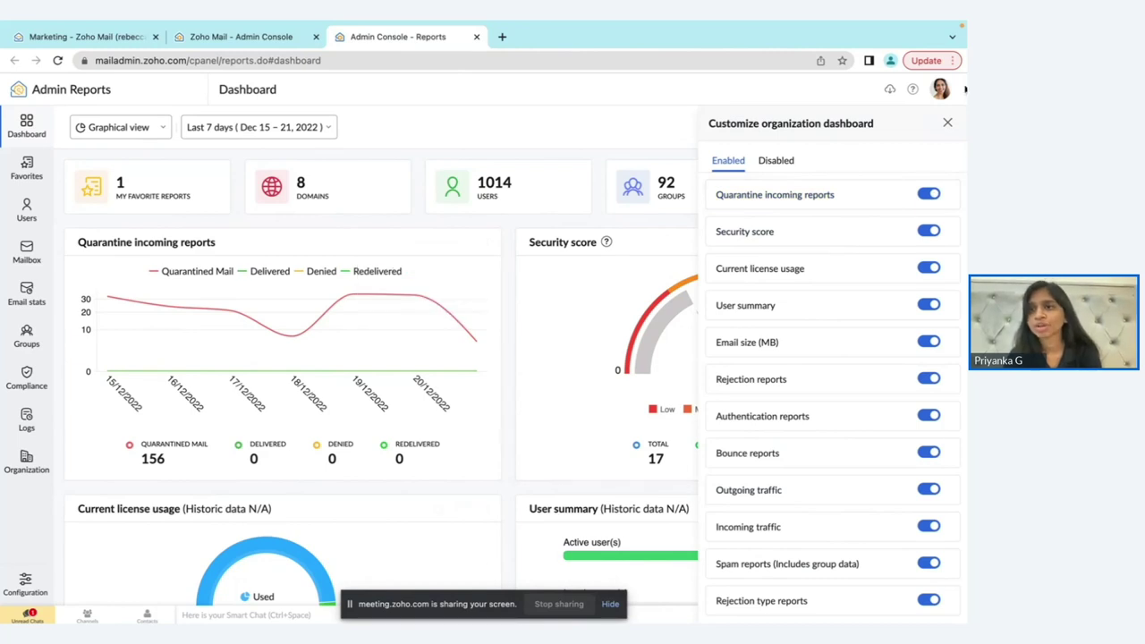
pyautogui.click(928, 195)
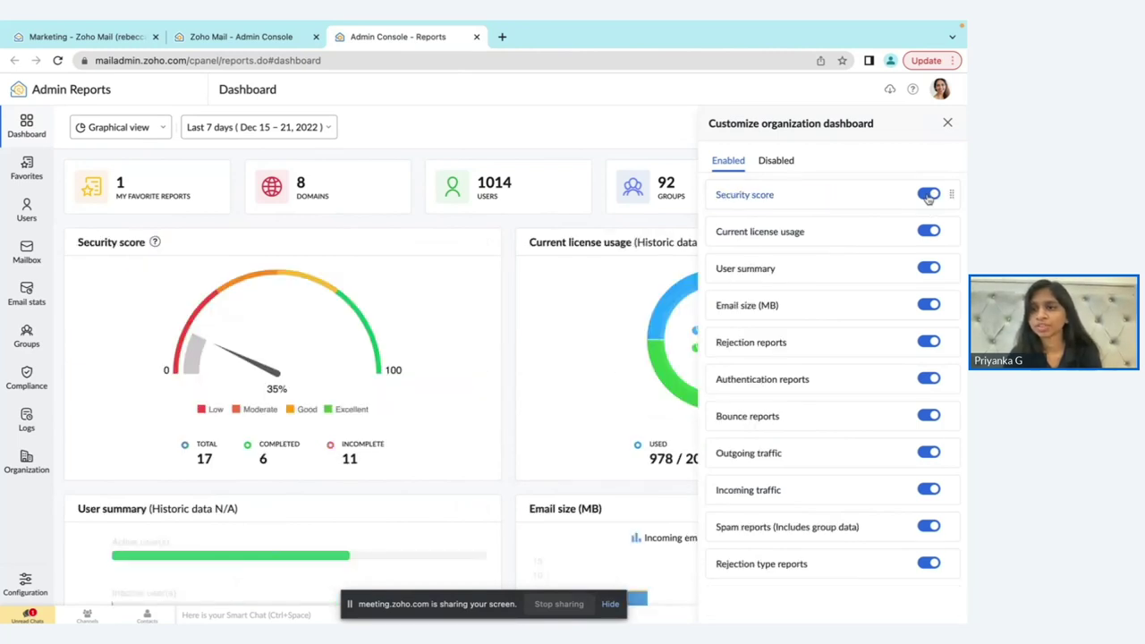
pyautogui.click(928, 195)
pyautogui.click(928, 195)
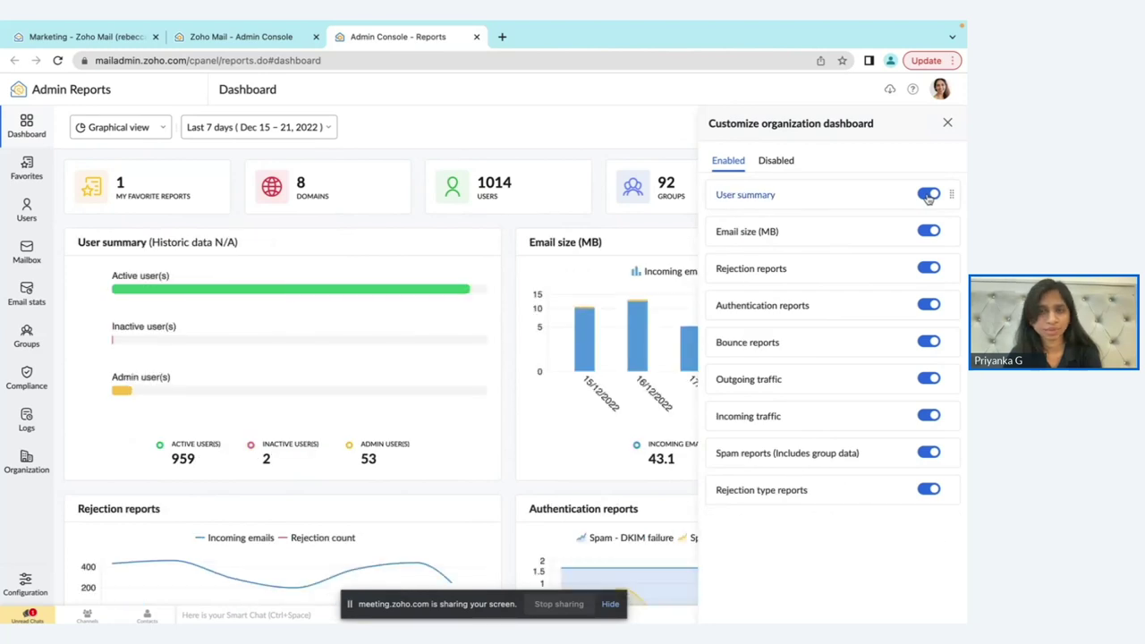
pyautogui.click(929, 195)
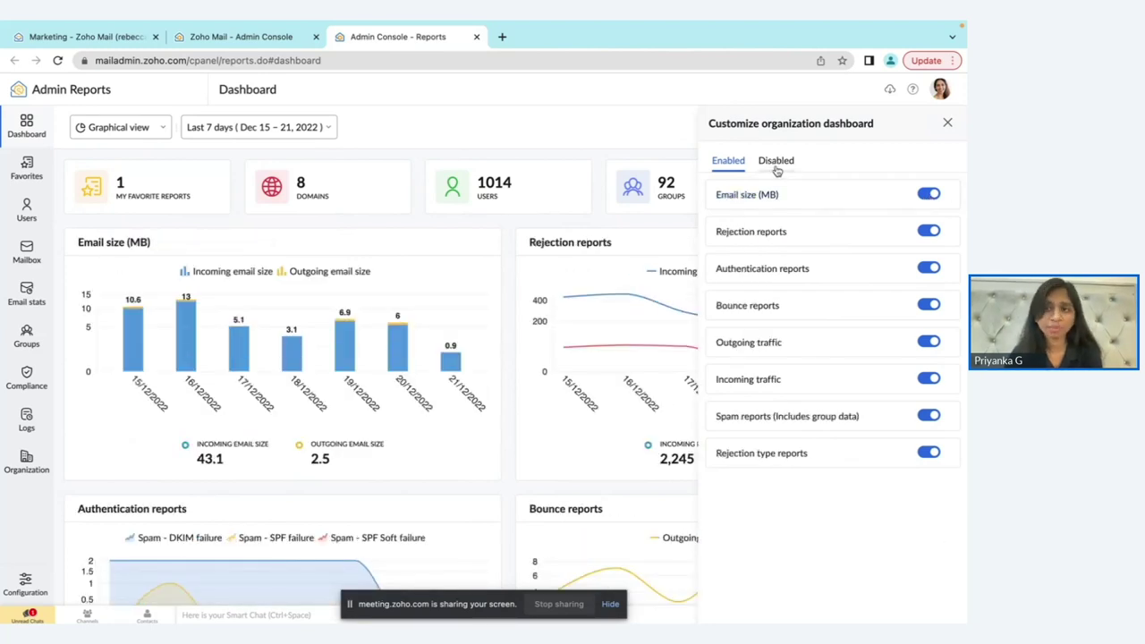
# Re-enable the Current license usage, User summary, Quarantine incoming reports and Security score widgets and close the dashboard customization.
pyautogui.click(776, 167)
pyautogui.click(941, 224)
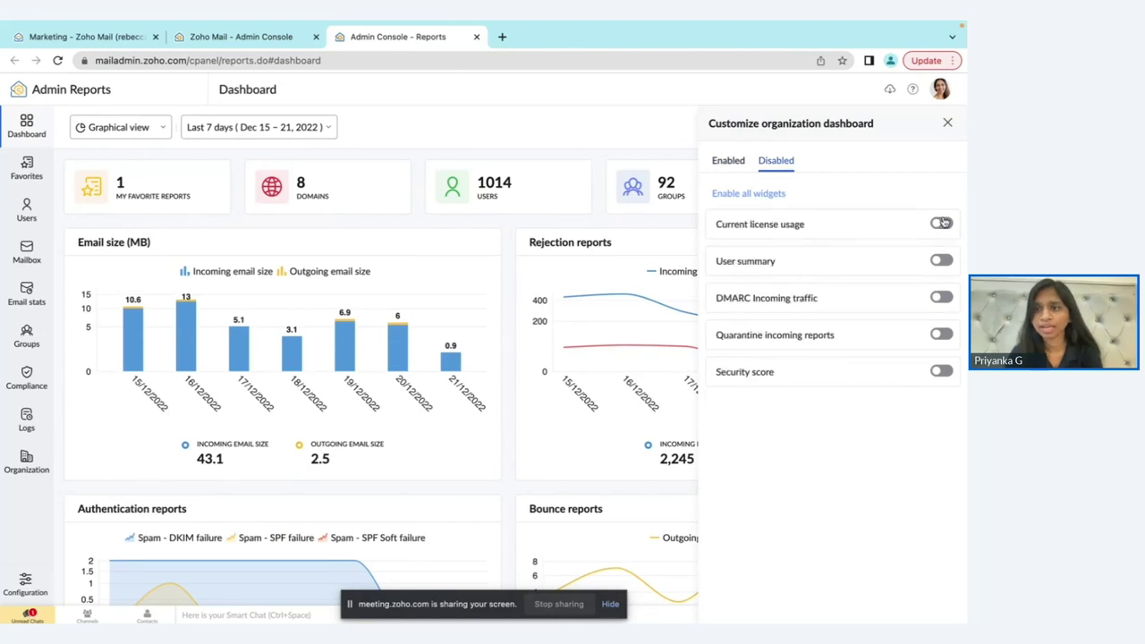
pyautogui.click(940, 225)
pyautogui.click(941, 224)
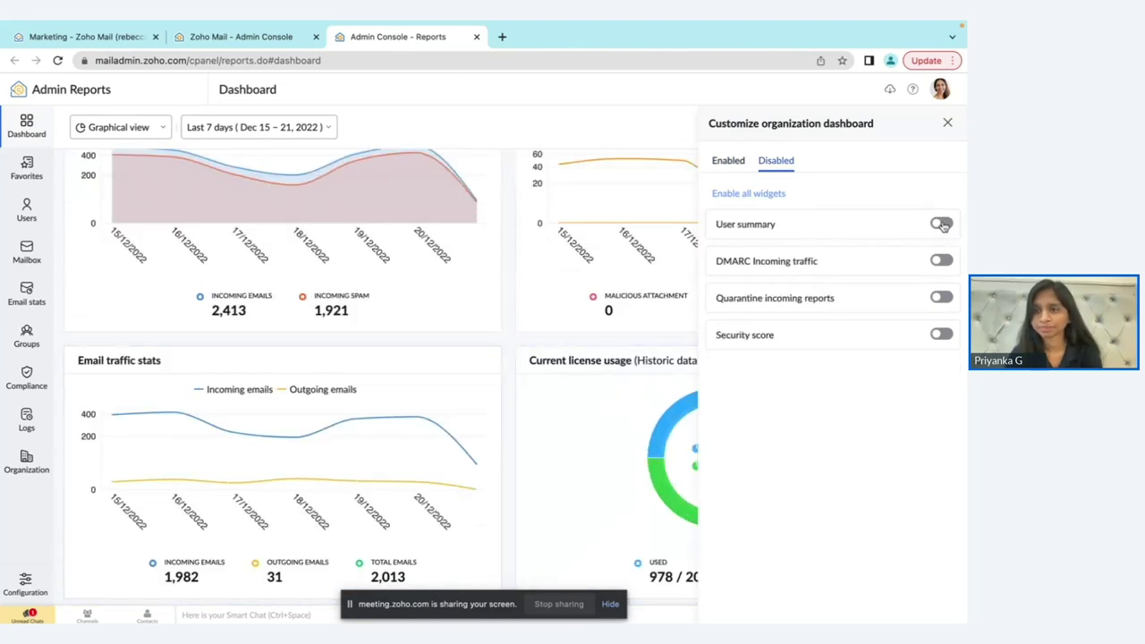
pyautogui.click(941, 262)
pyautogui.click(941, 262)
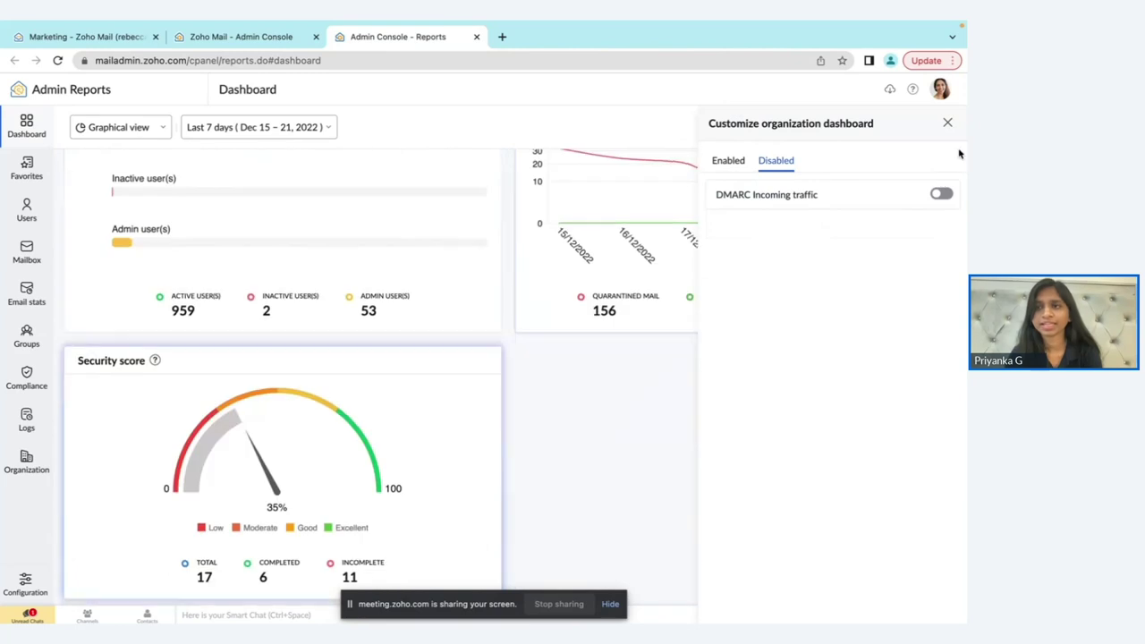
pyautogui.click(947, 122)
pyautogui.scroll(15, 649, 297)
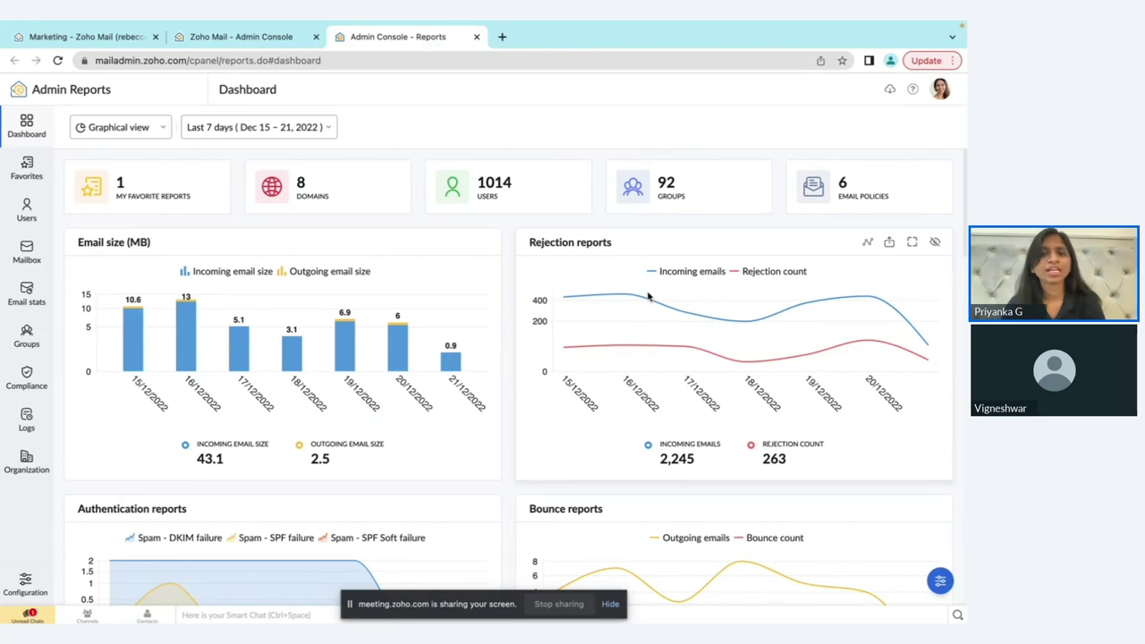
# Switch to the presentation's Organisation Statistics slide on the security score.
pyautogui.hotkey('alt', 'Tab')
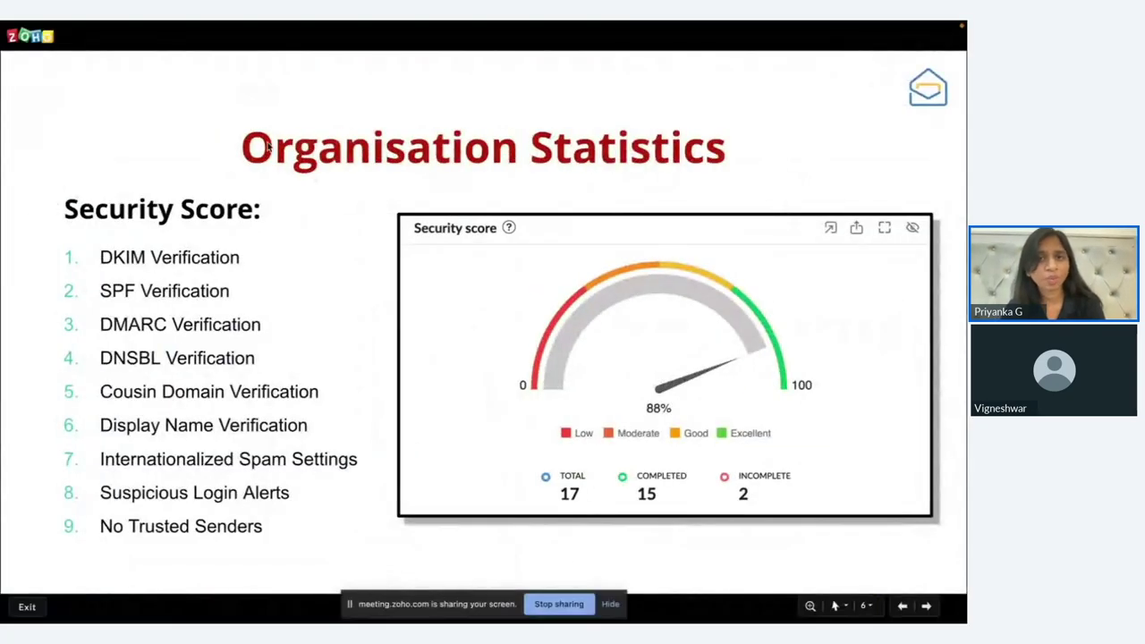